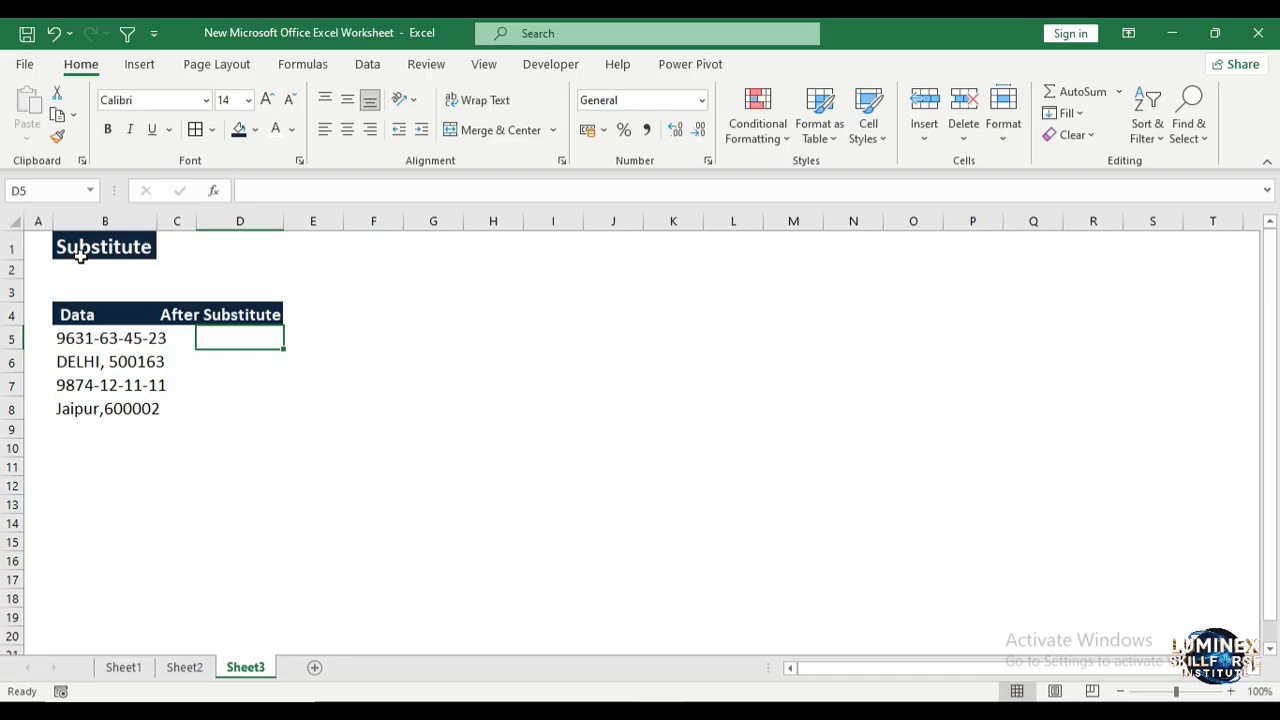
Step: Examine the Substitute table and the sample entries in its Data column, B5 to B8
left_click(80, 255)
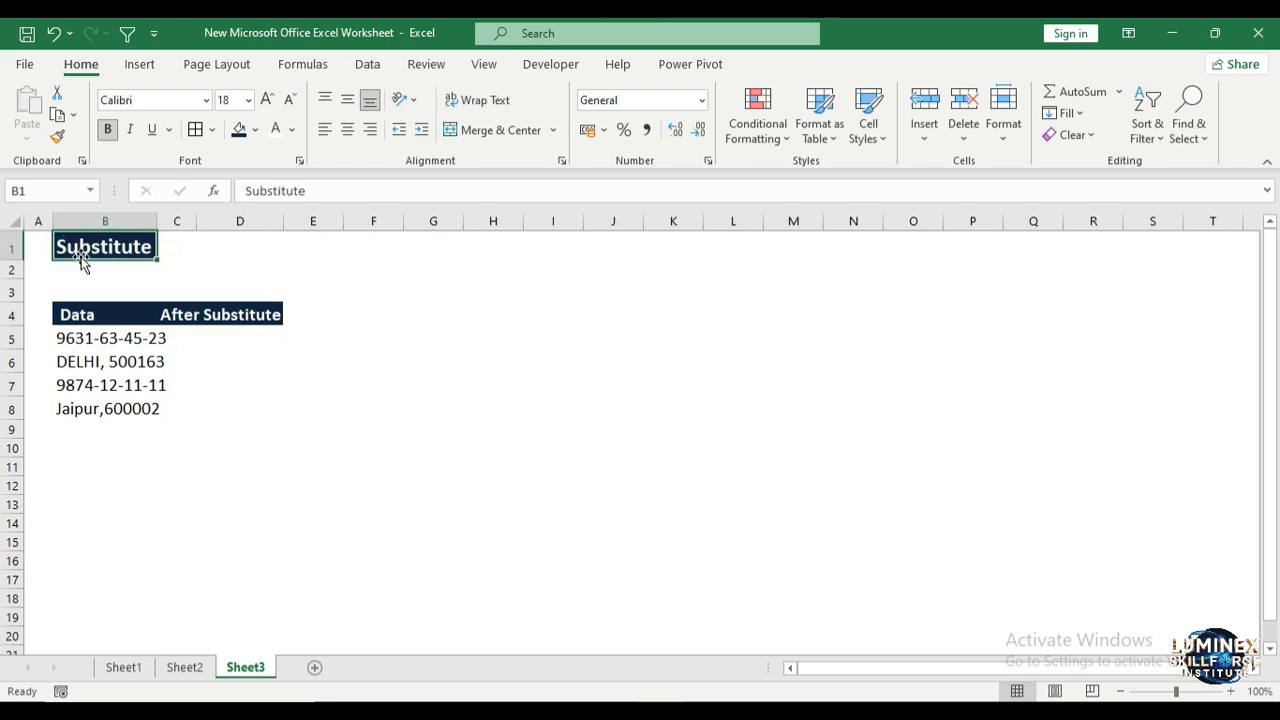
left_click_drag(40, 292, 286, 451)
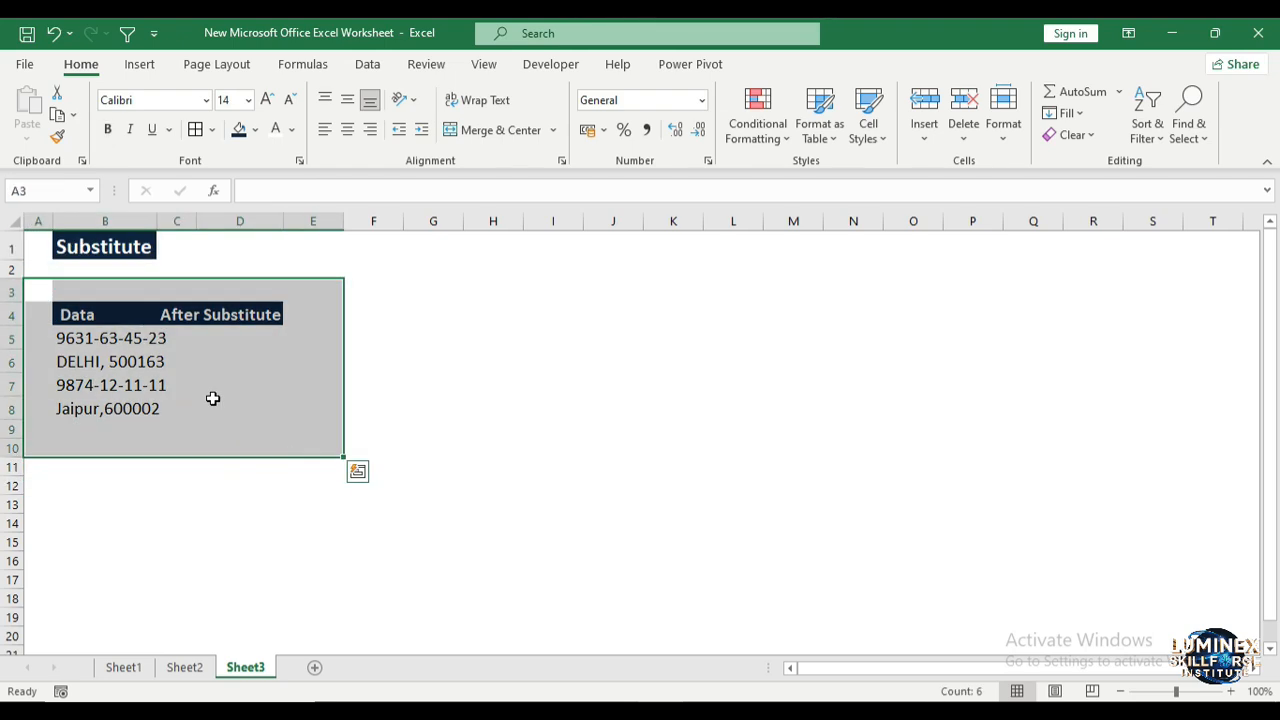
left_click(113, 340)
left_click(110, 382)
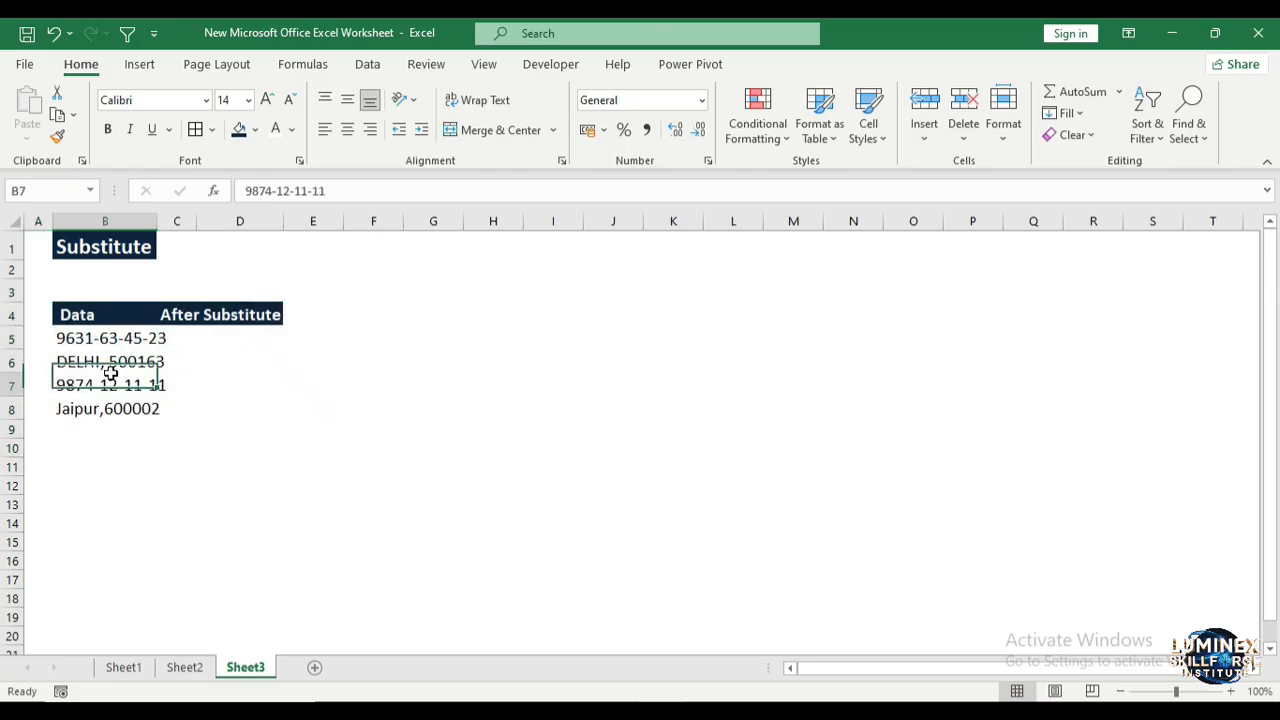
left_click(108, 358)
left_click(112, 408)
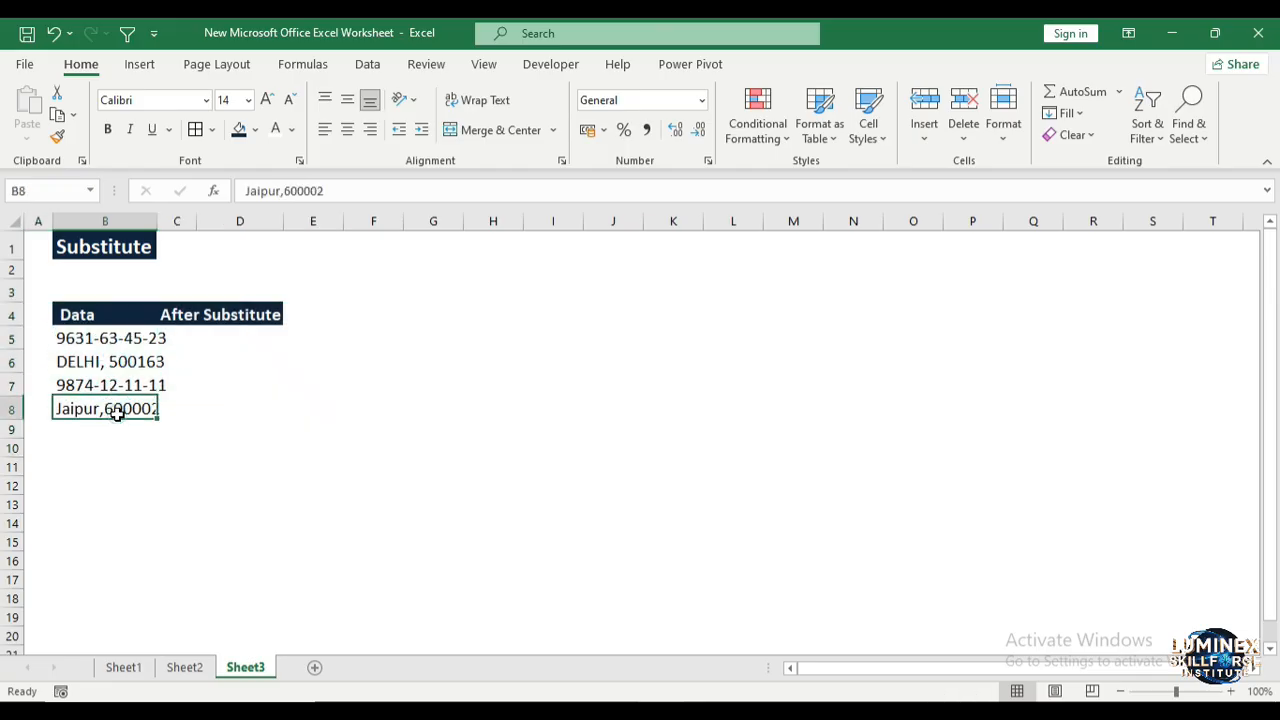
left_click(137, 340)
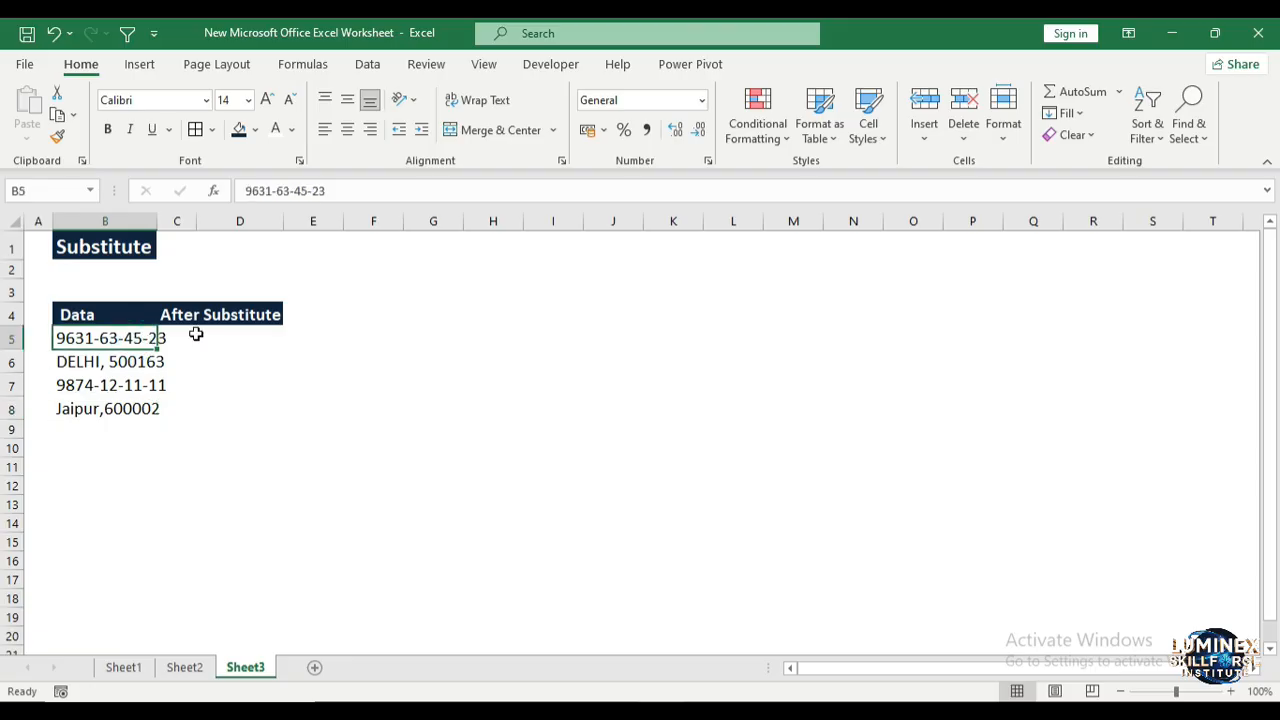
Step: Enter a SUBSTITUTE formula in D5 that replaces every "-" in B5 with empty text ("")
left_click(233, 337)
type("=")
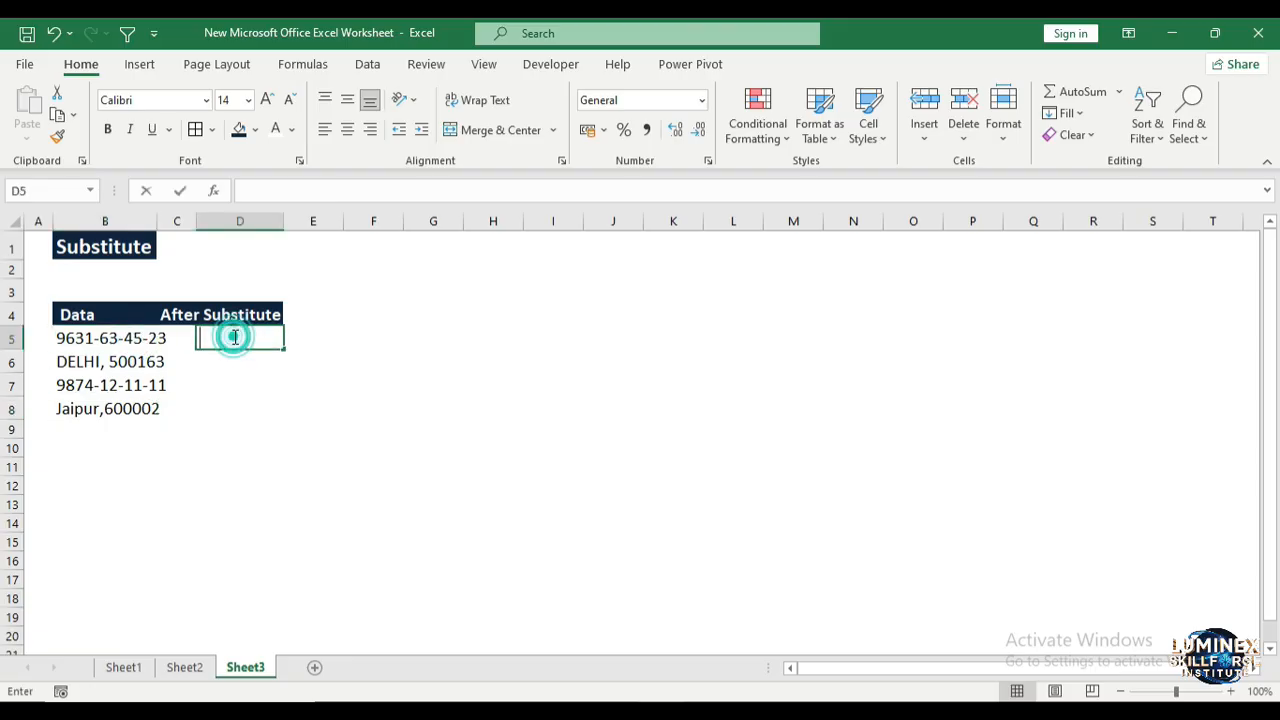
type("su")
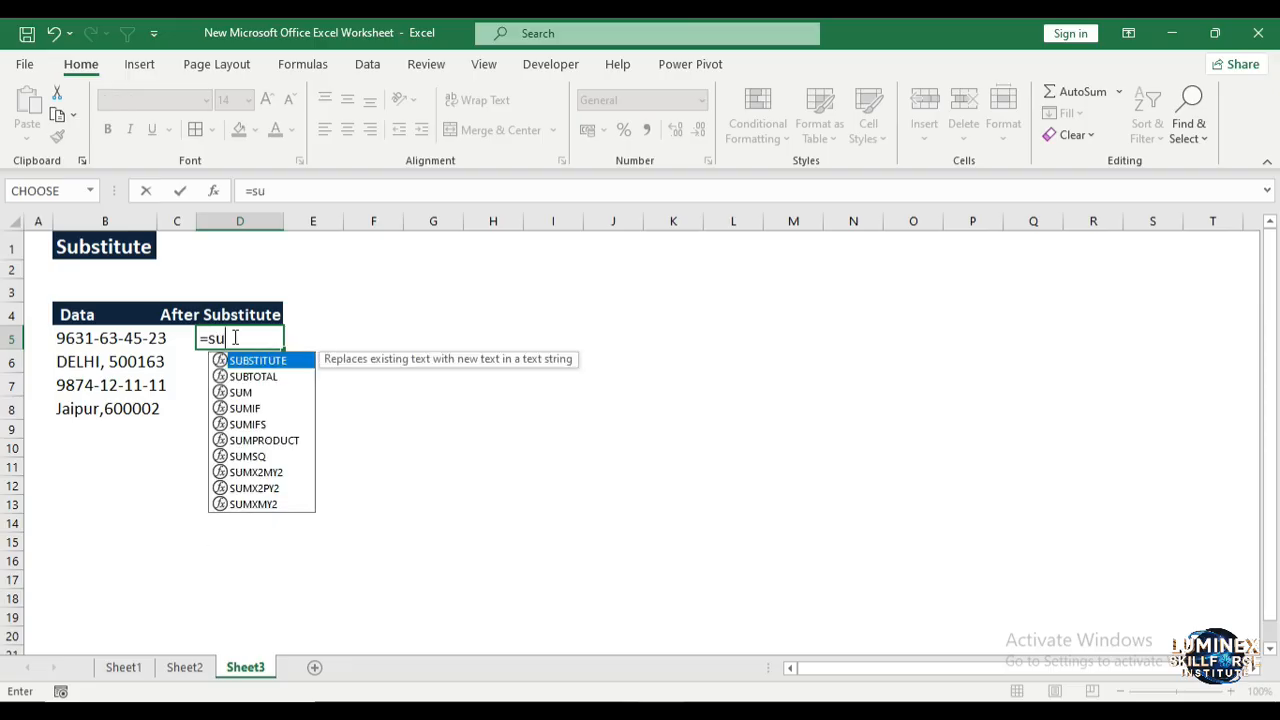
key("Tab")
type("(")
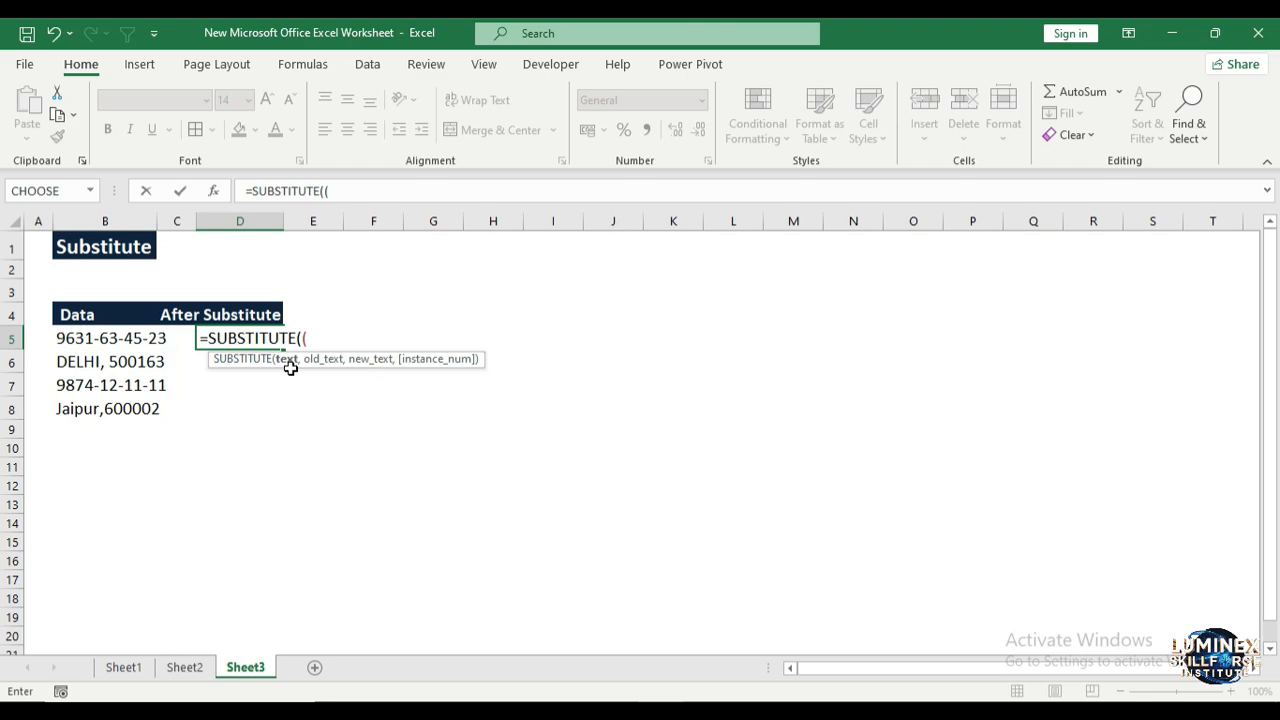
key("BackSpace")
left_click(122, 338)
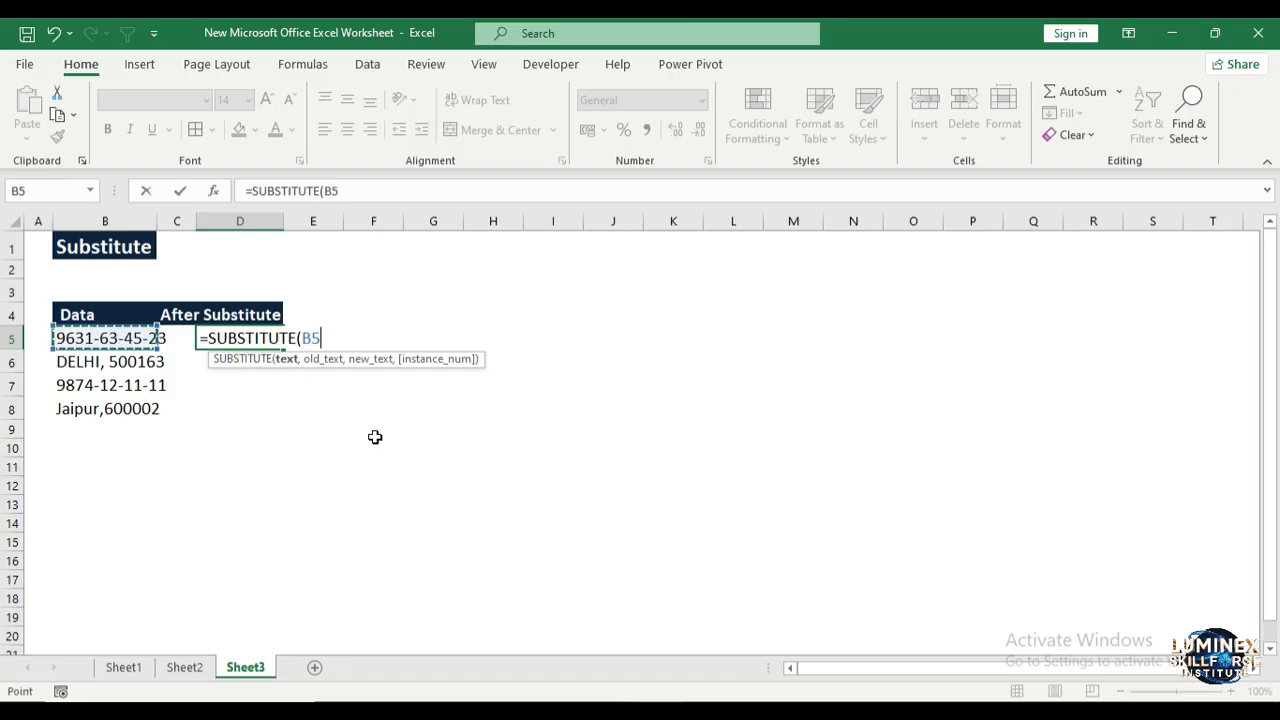
type(",")
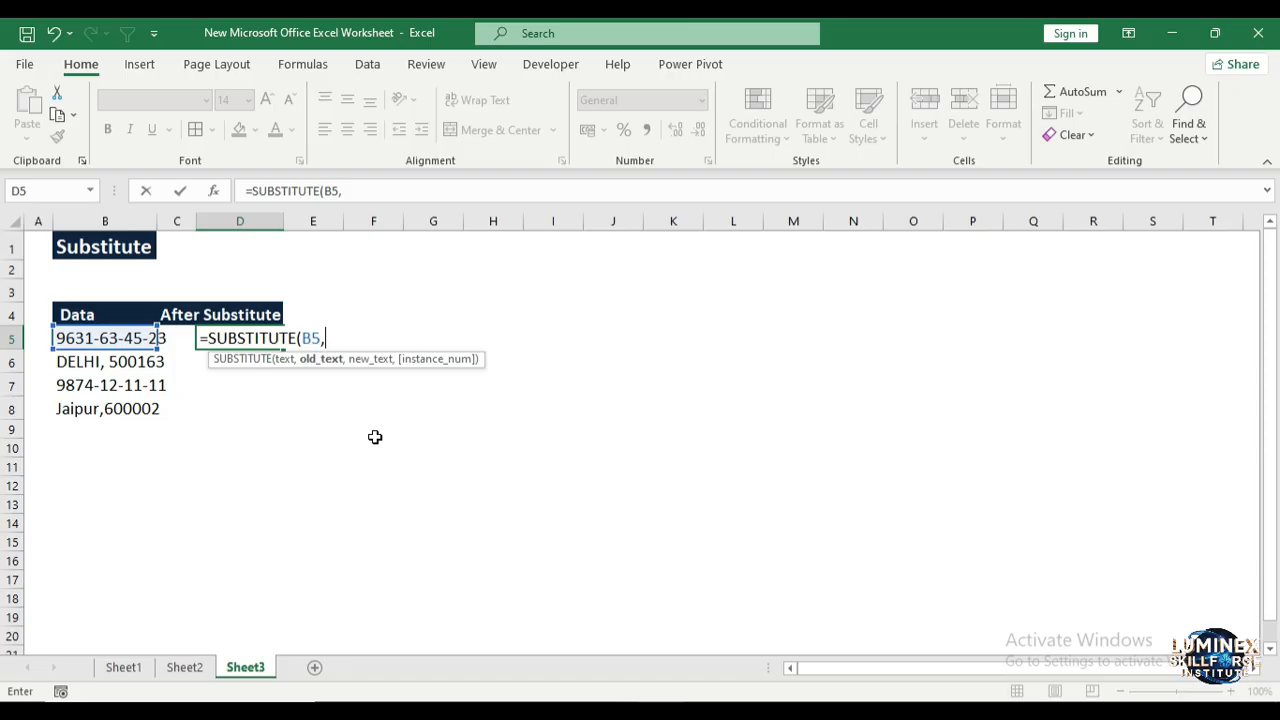
type("(")
key("BackSpace")
type("\"-\",")
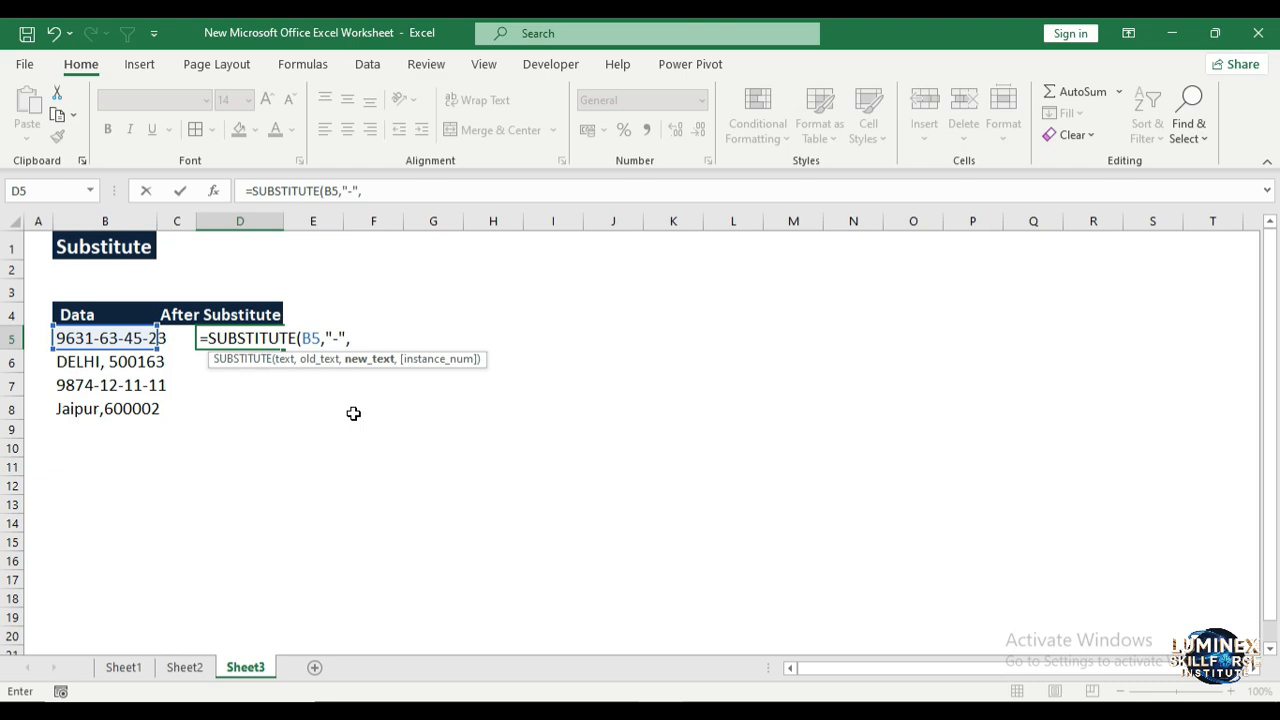
type("\"\"")
type(")")
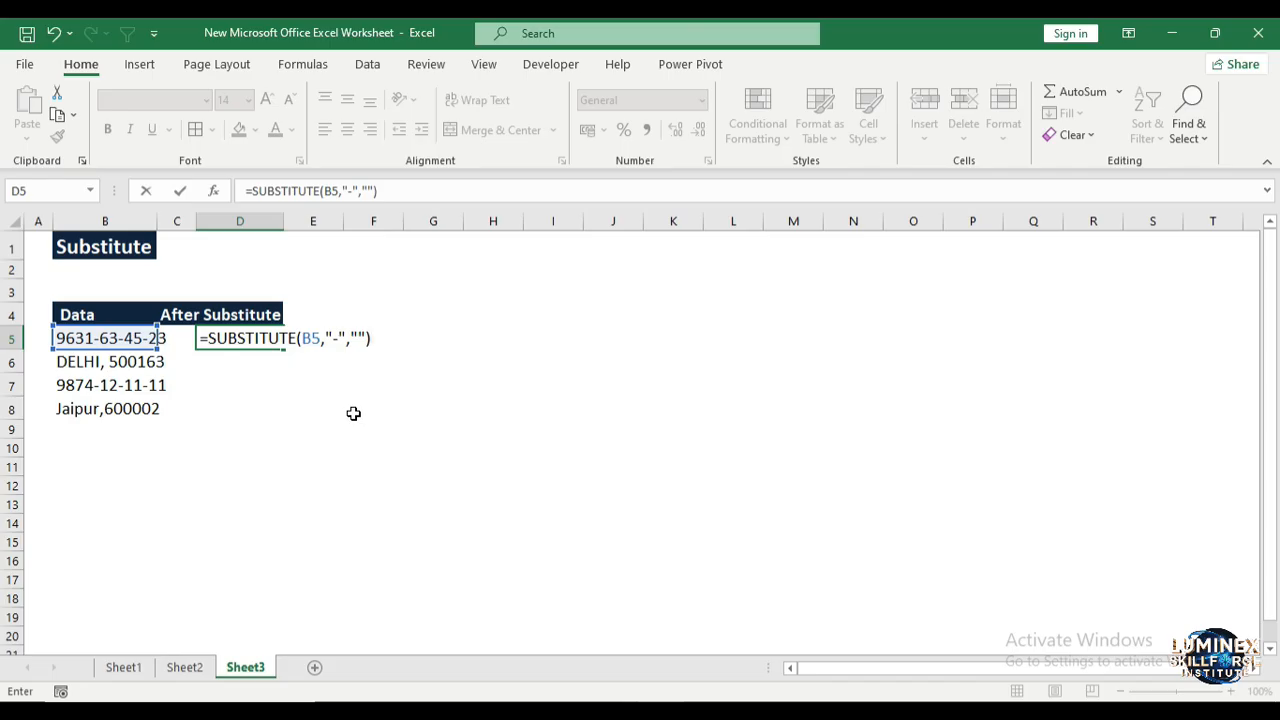
key("Return")
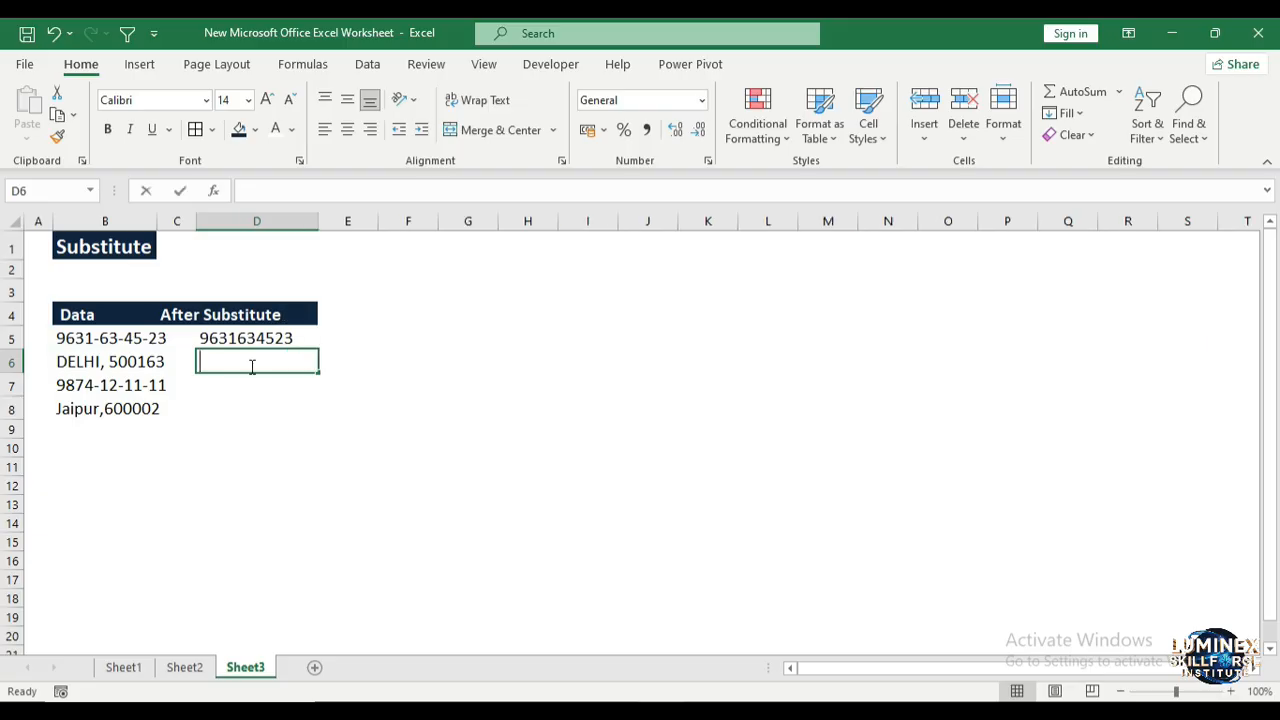
Step: Enter a SUBSTITUTE formula in D6 that replaces the comma in B6 with "-"
type("=su")
key("Tab")
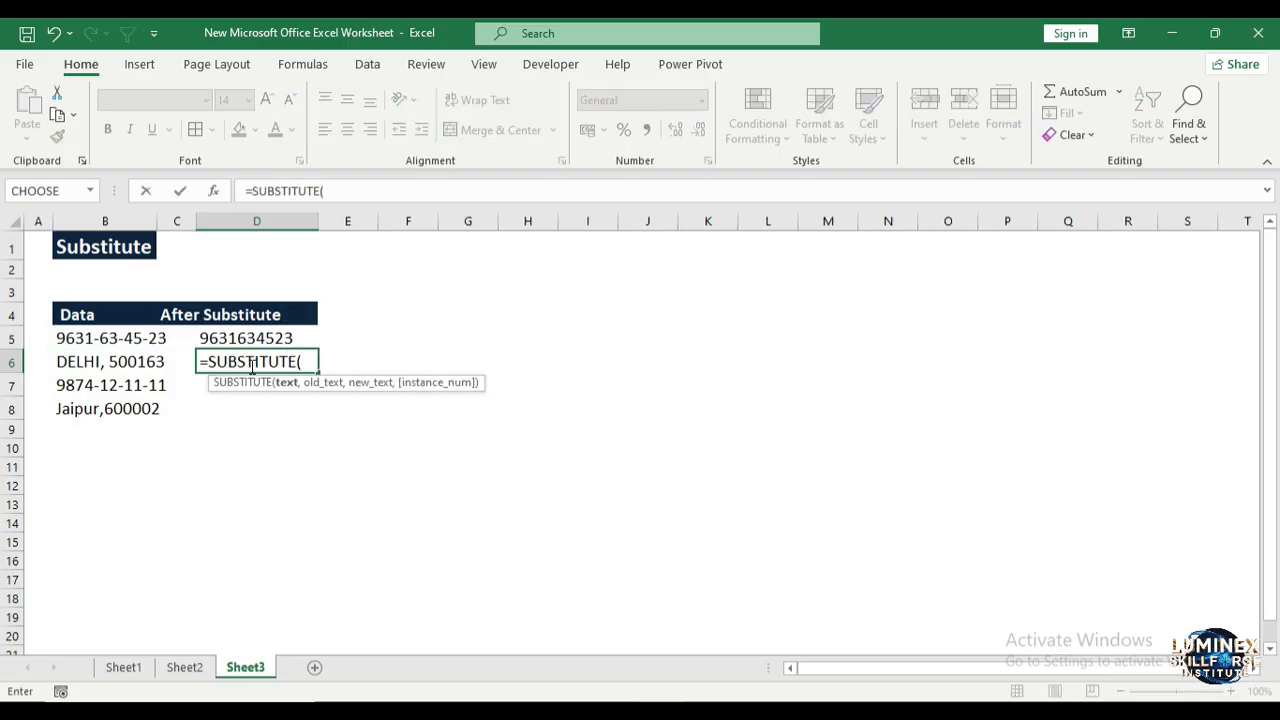
left_click(118, 365)
type(",\"")
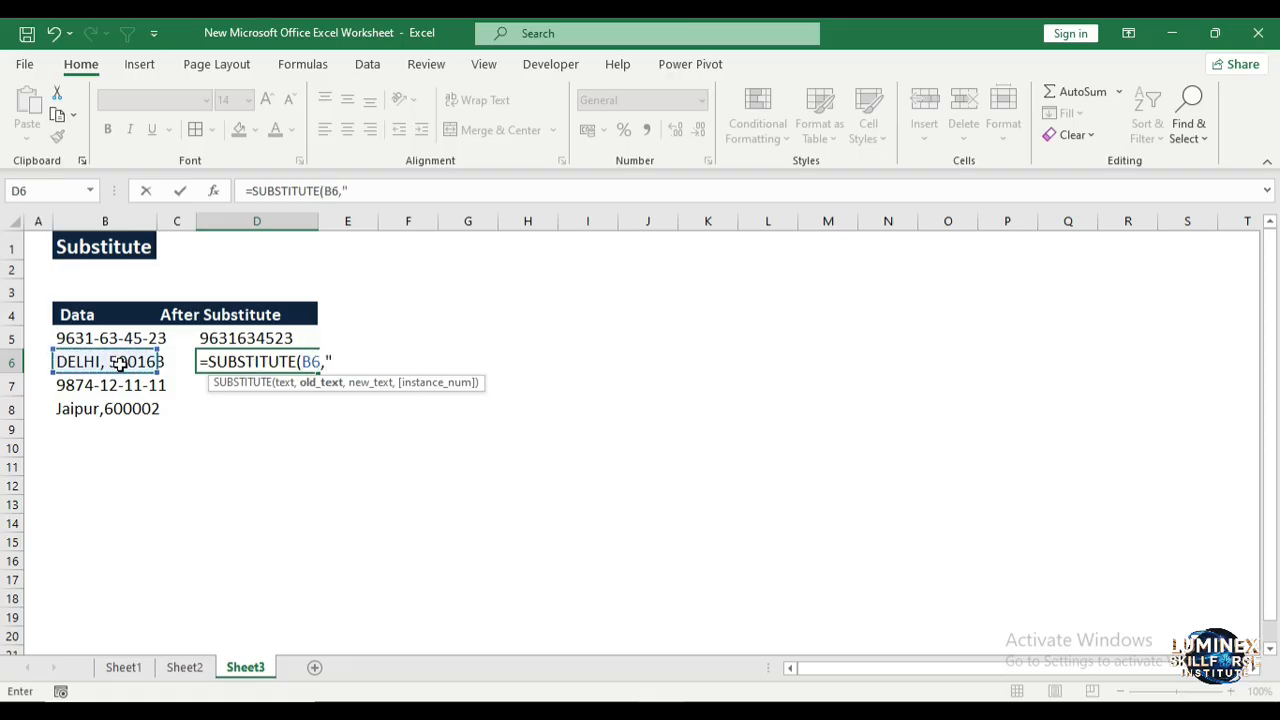
type(",\",\"-\"")
key("Return")
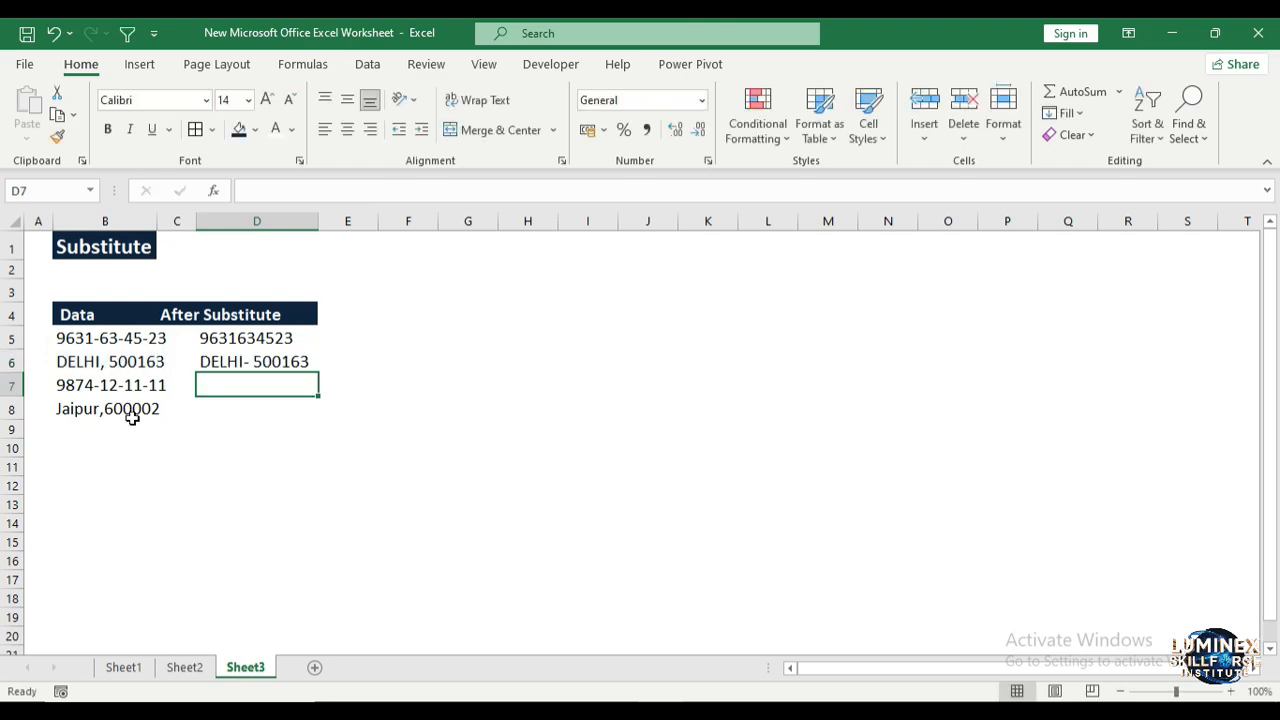
Step: Enter a SUBSTITUTE formula in D7 that replaces every "-" in B7 with a space (" ")
left_click(208, 384)
type("=su")
key("Tab")
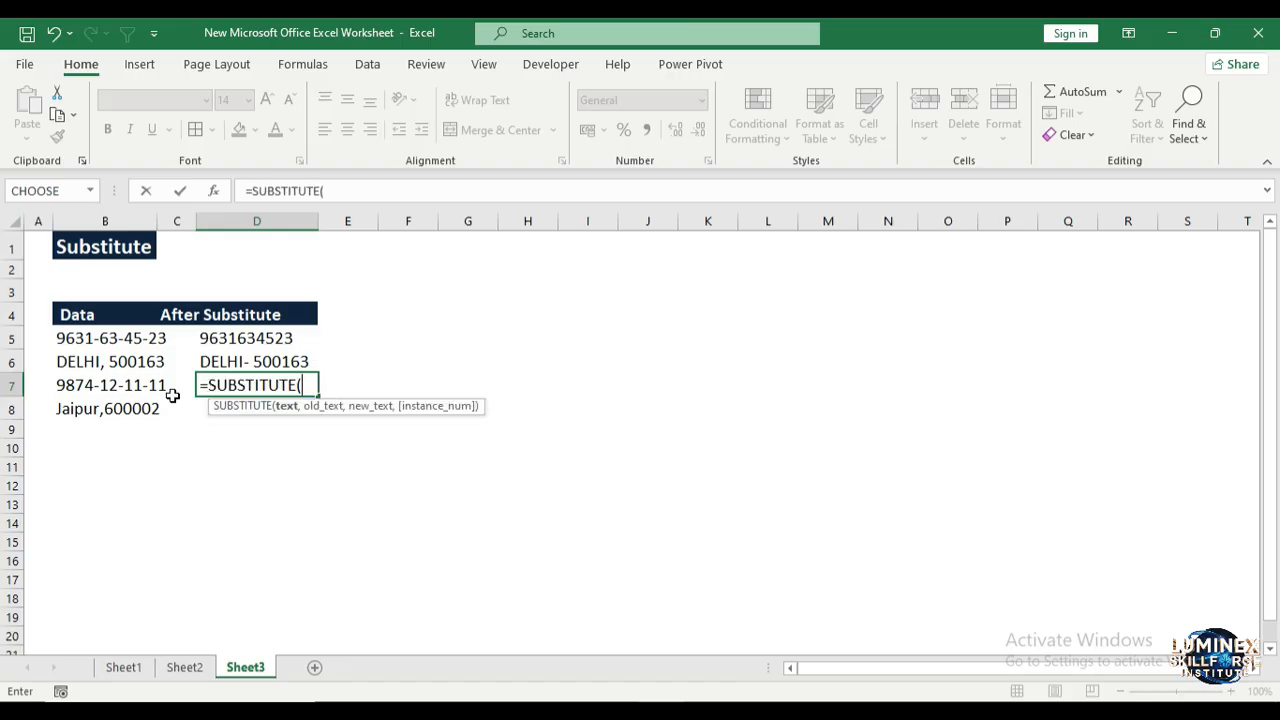
left_click(128, 388)
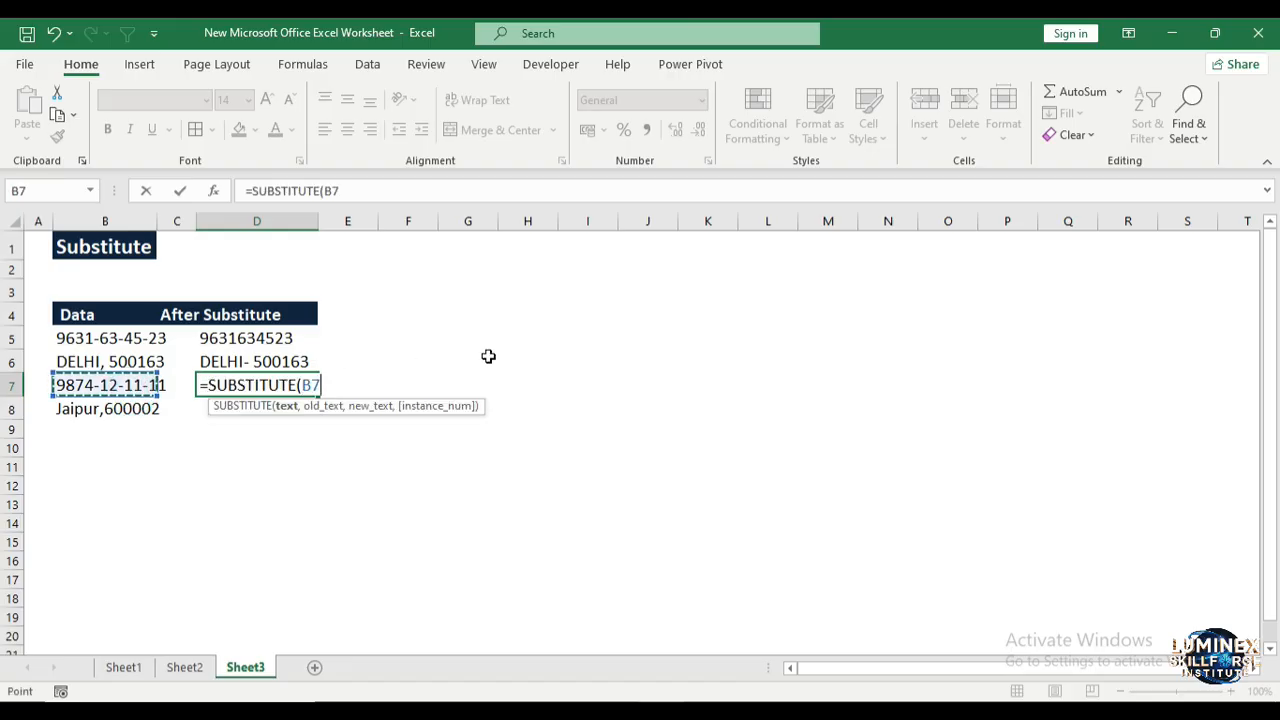
type(",\"")
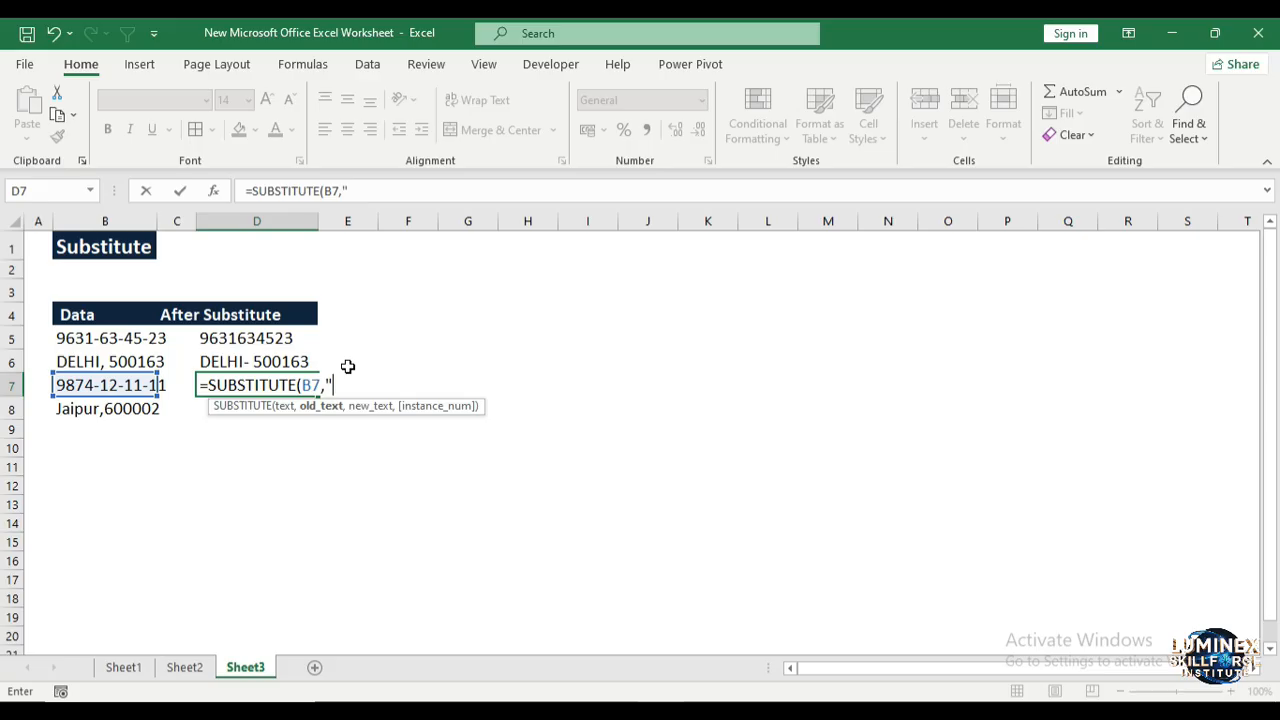
type("-\",\" \"")
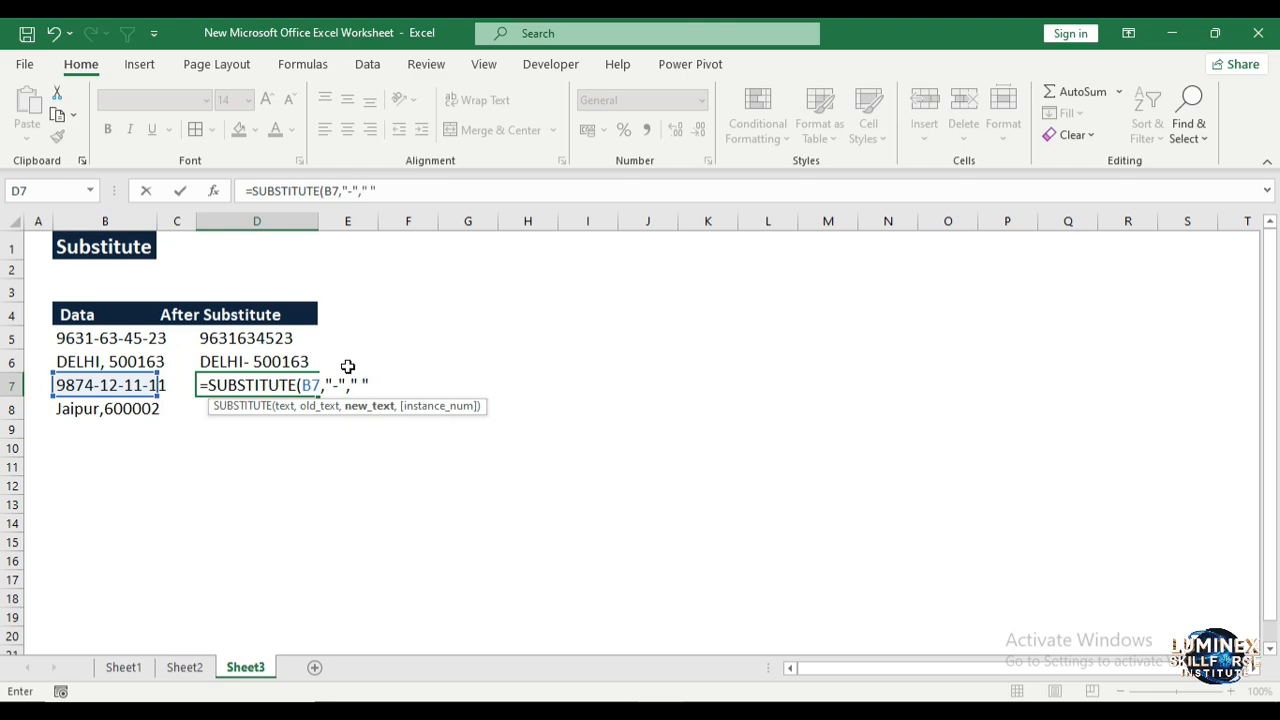
key("Return")
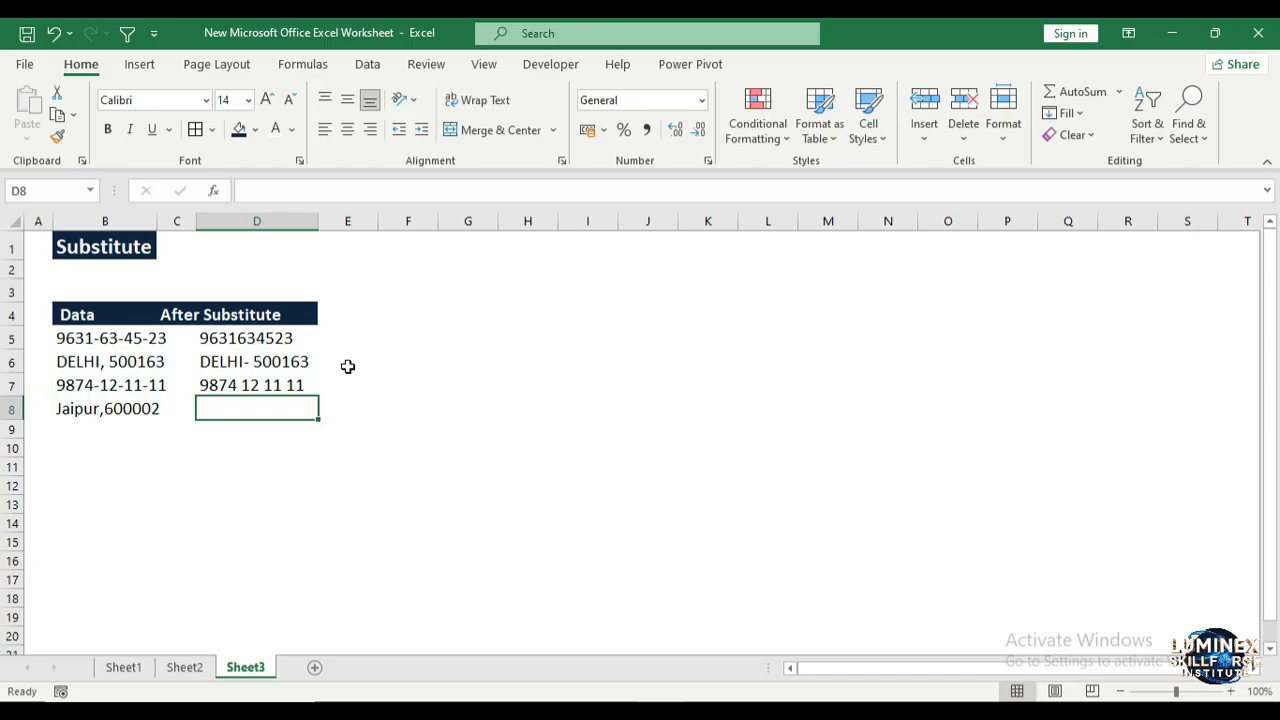
Step: Enter a SUBSTITUTE formula in D8 that replaces ",600002" in B8 with "- Pink City"
double_click(255, 413)
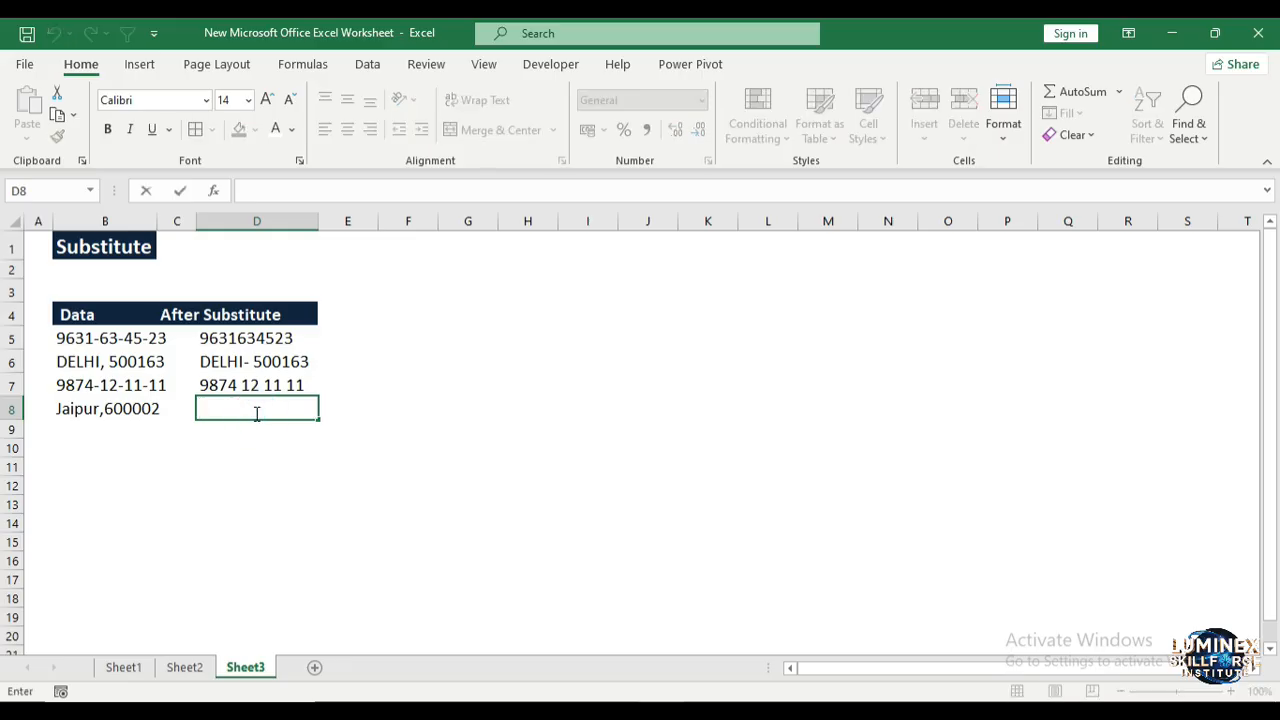
type("=SUBSTITUTE(")
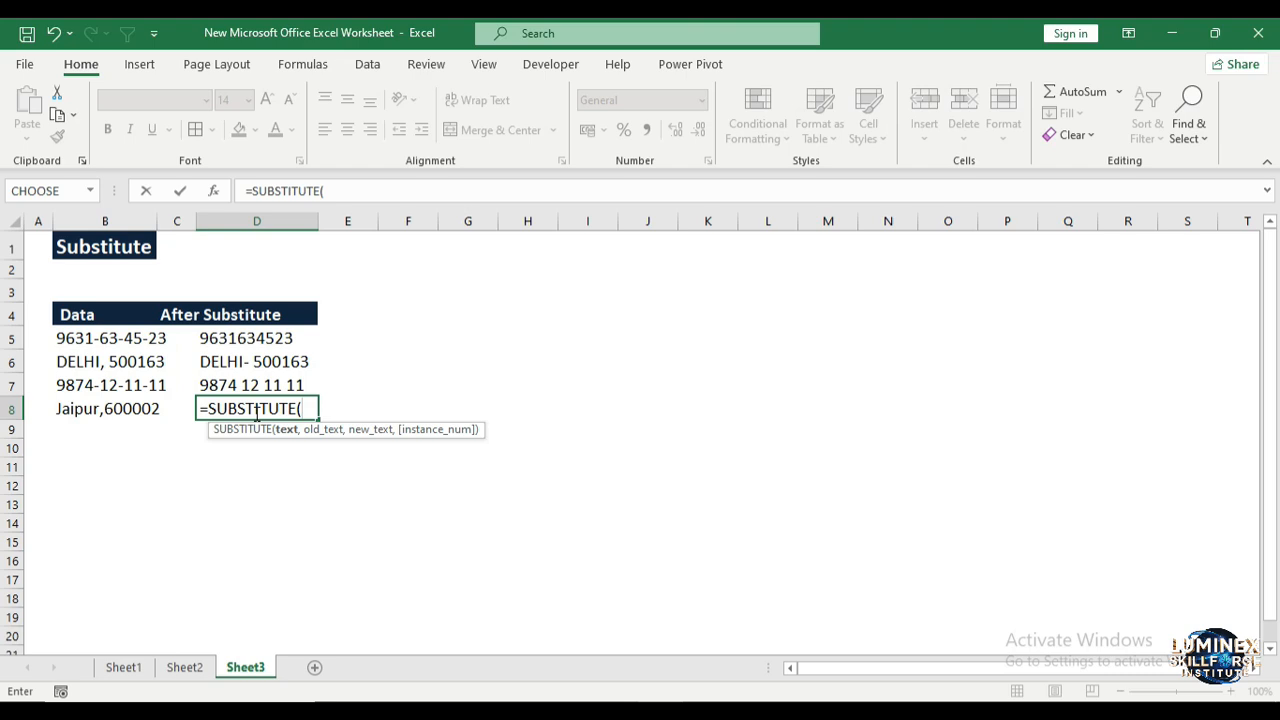
left_click(106, 409)
type(",")
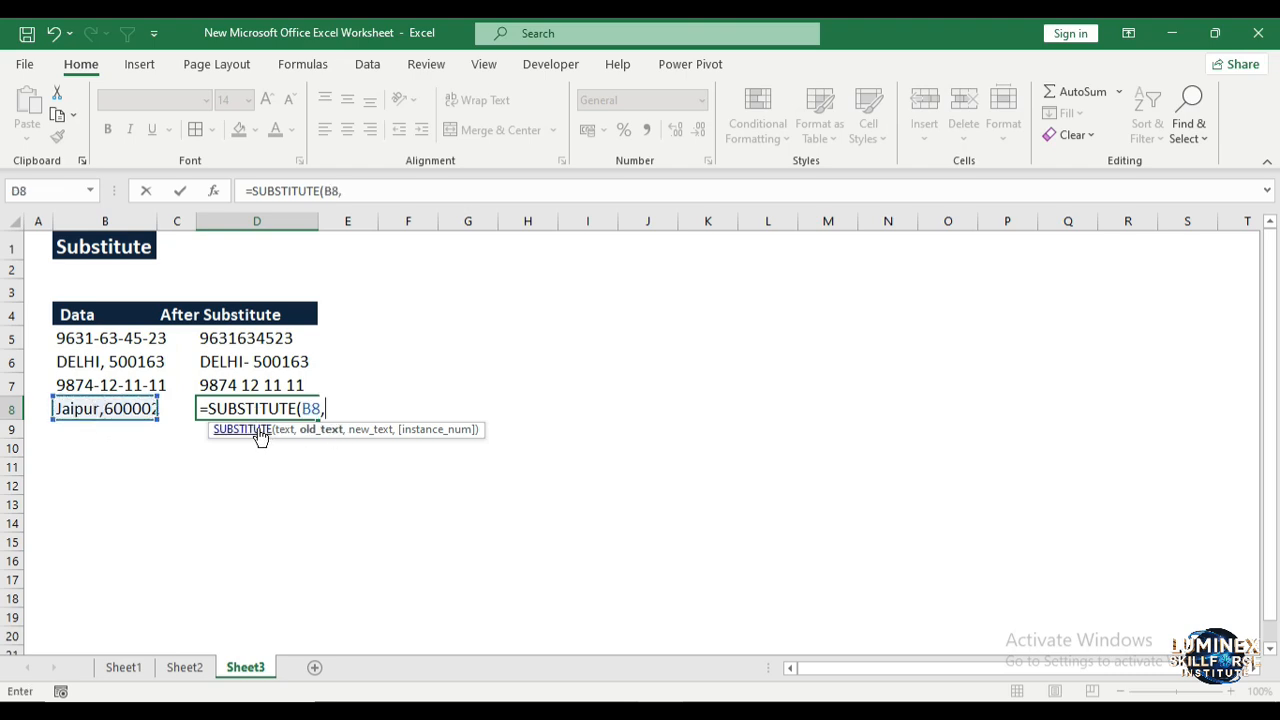
type("\",60")
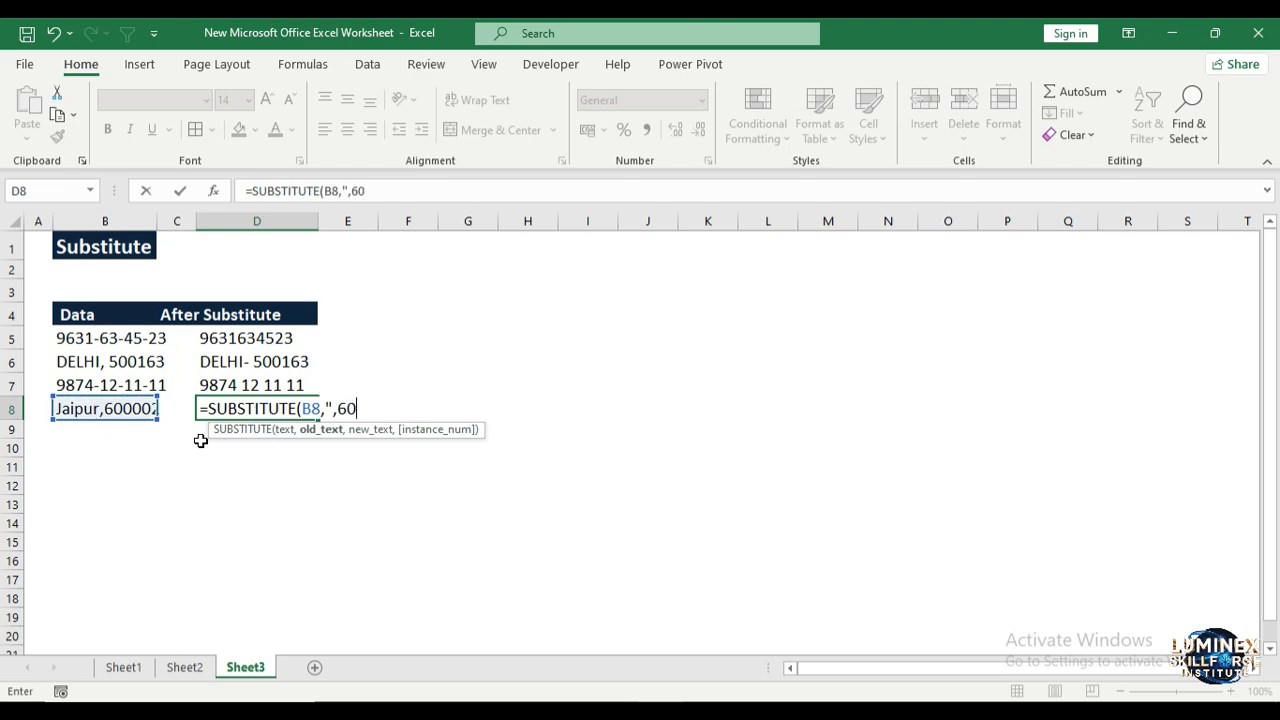
type("0002\",\"Pink")
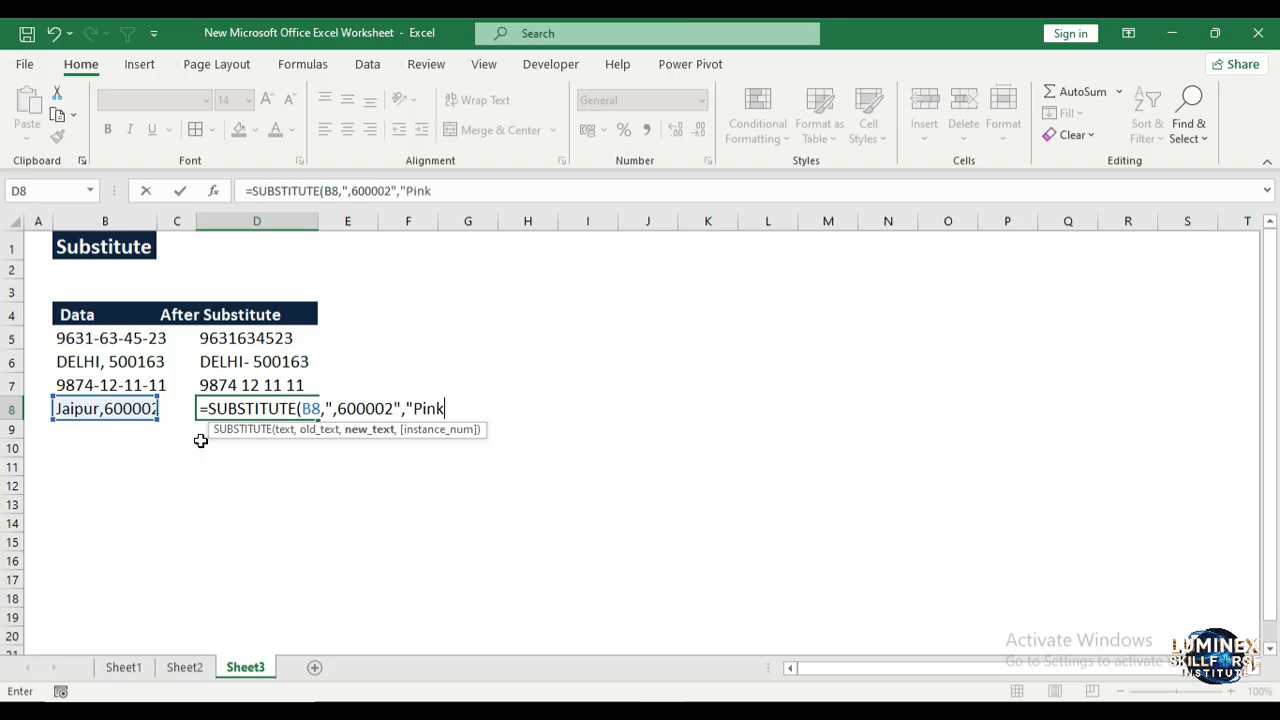
type(" City")
left_click(409, 408)
left_click(416, 408)
key("BackSpace")
type("-")
left_click(483, 408)
type("\"")
key("Return")
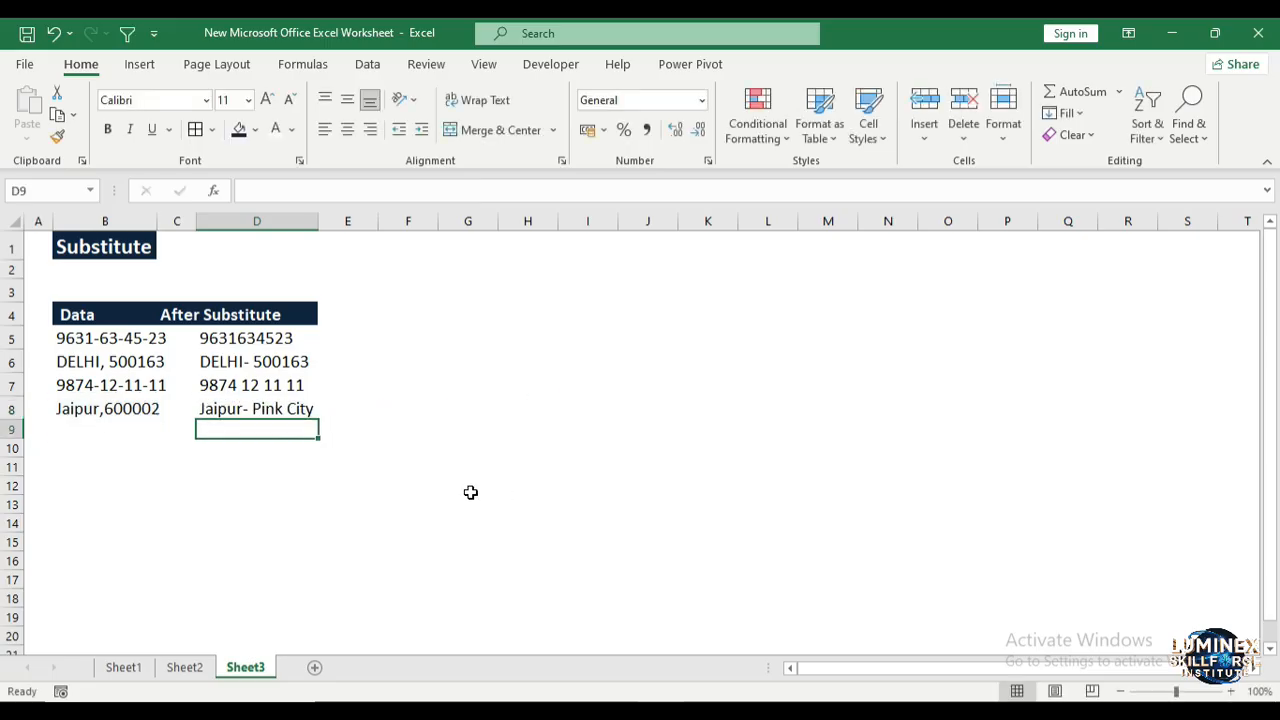
left_click(140, 412)
left_click(278, 416)
left_click(622, 447)
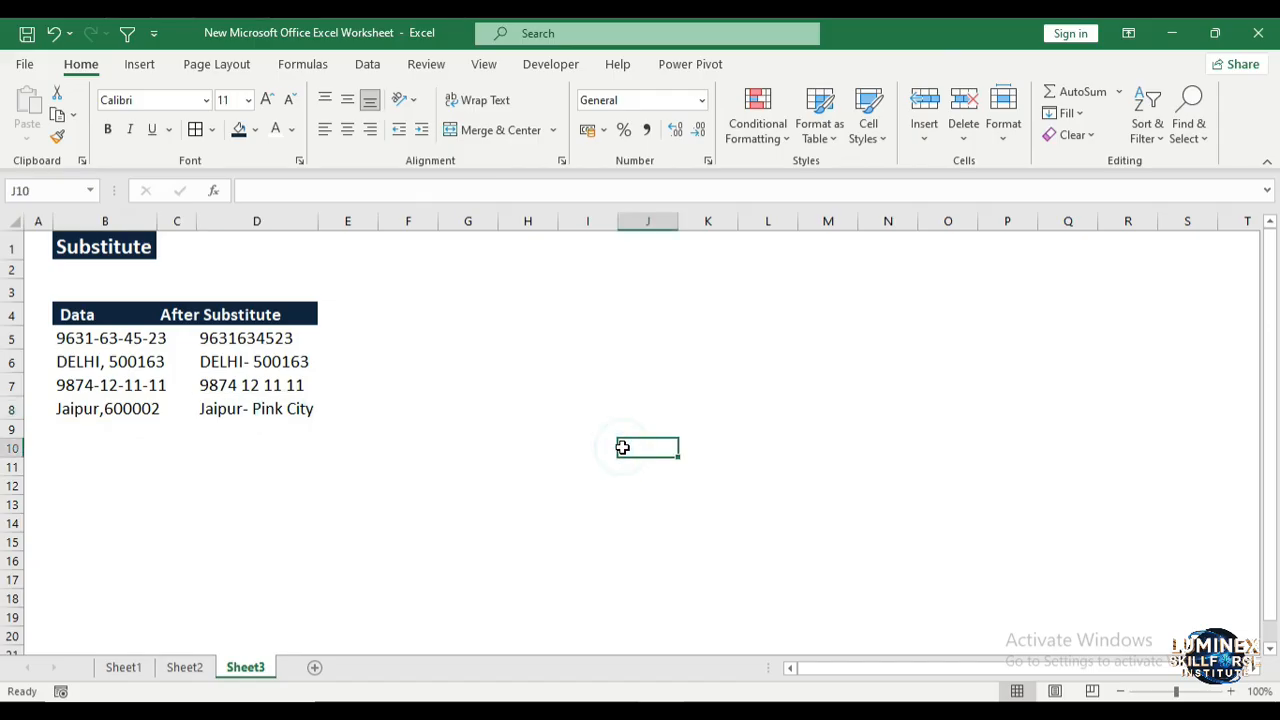